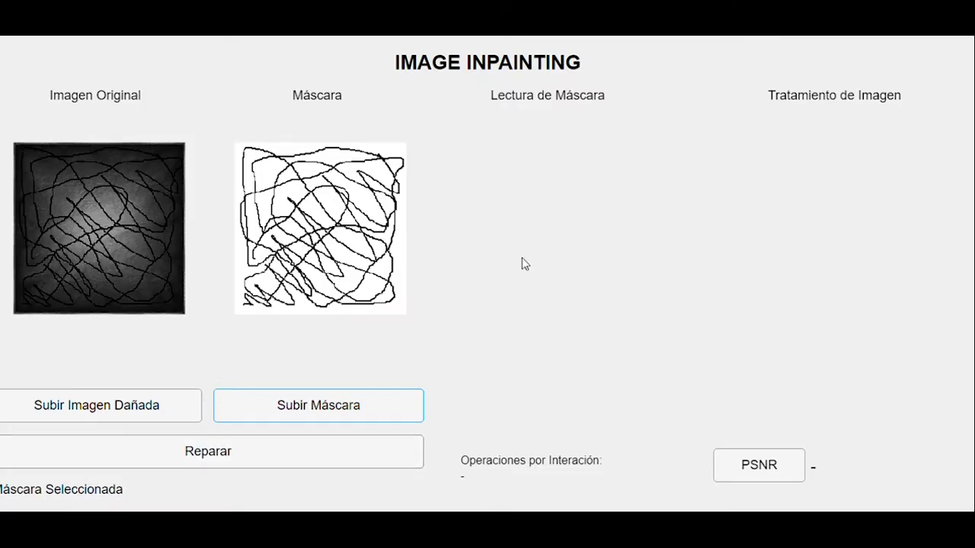
Step: Inpaint the scribble-damaged grey texture image and compute its PSNR
left_click(333, 454)
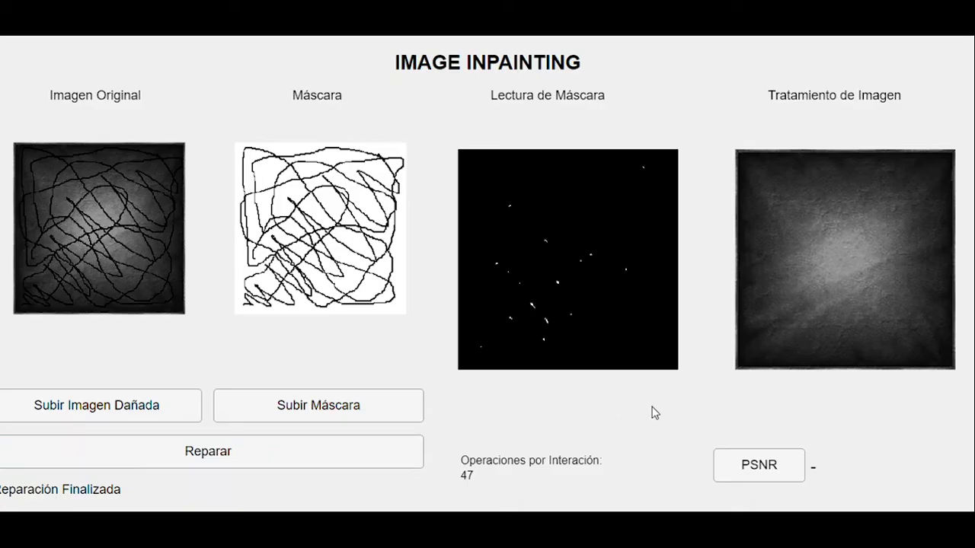
left_click(758, 464)
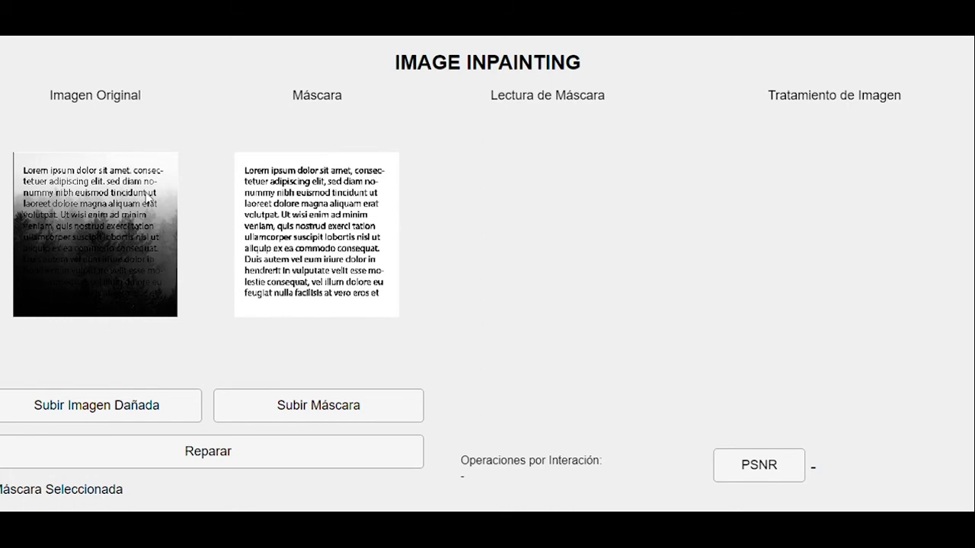
Step: Inpaint the text-damaged forest image with Reparar
left_click(226, 457)
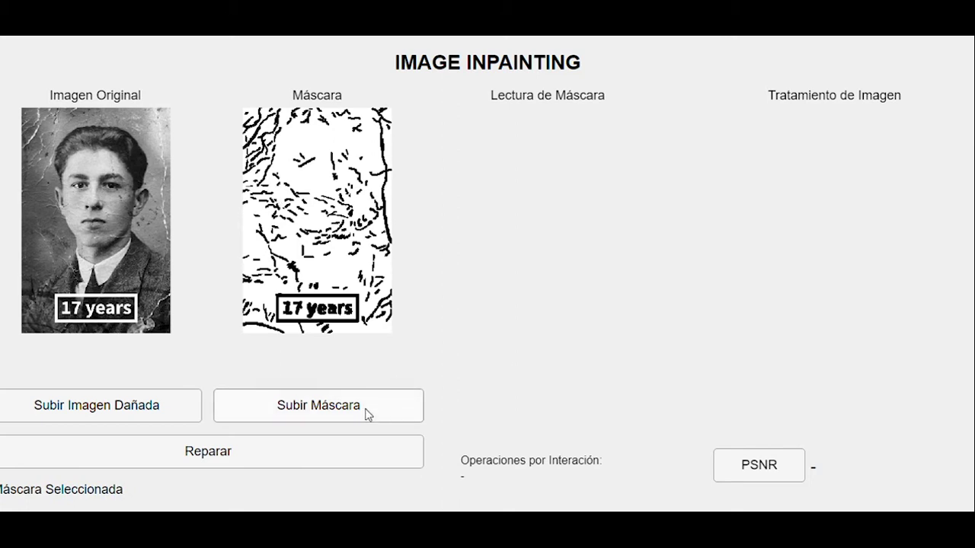
Step: Inpaint the cracked '17 years' portrait of the young man
left_click(339, 456)
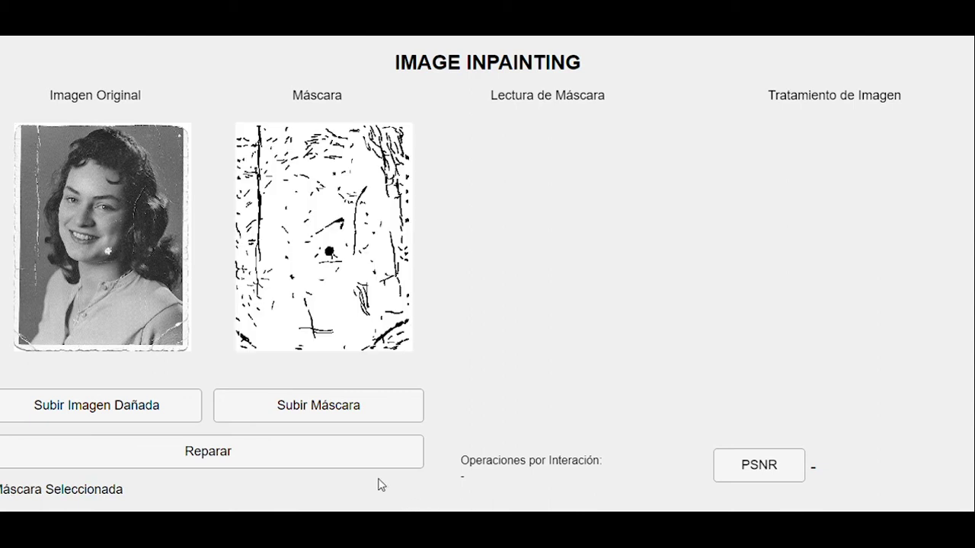
Step: Inpaint the scratched photo of the smiling woman
left_click(242, 454)
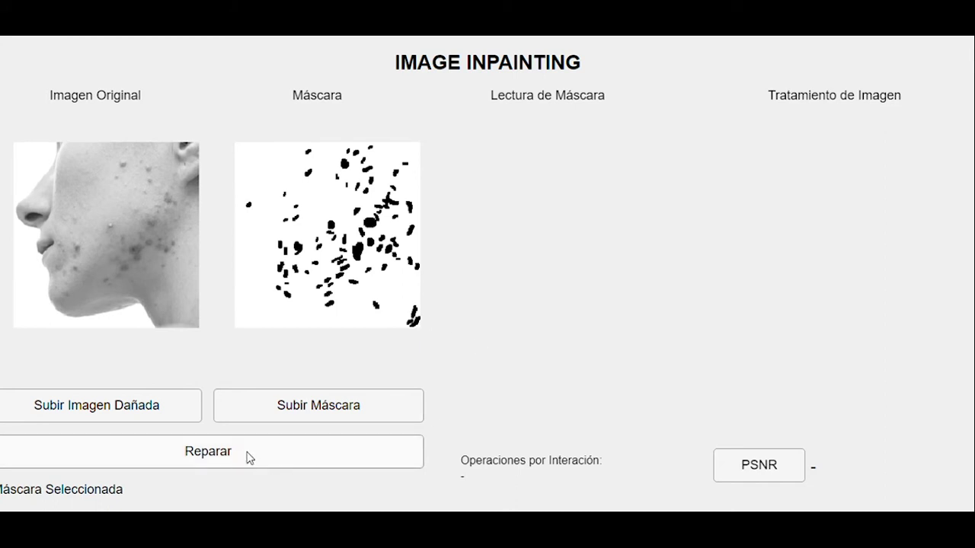
Step: Inpaint the face profile to remove its acne spots
left_click(246, 460)
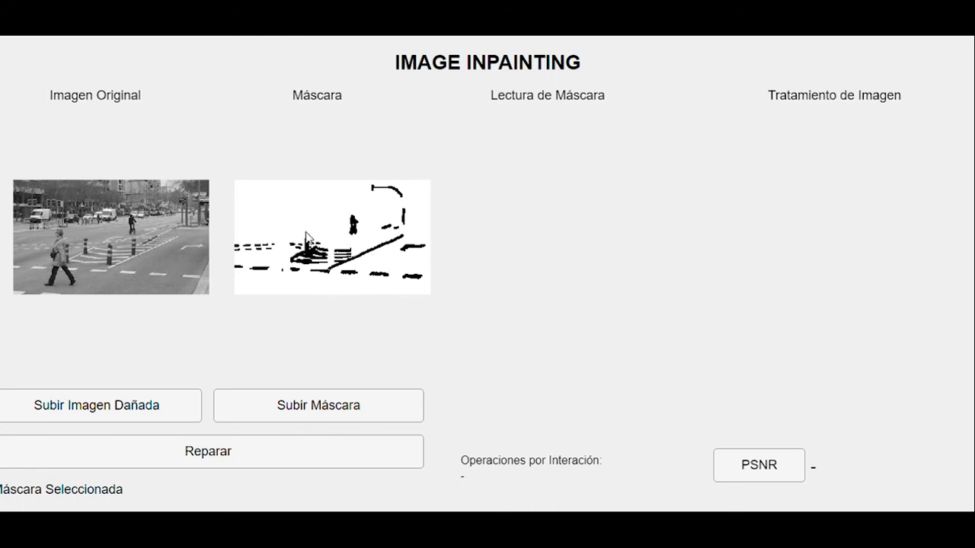
Step: Inpaint the street scene until the app reports 'Reparación Finalizada'
left_click(230, 453)
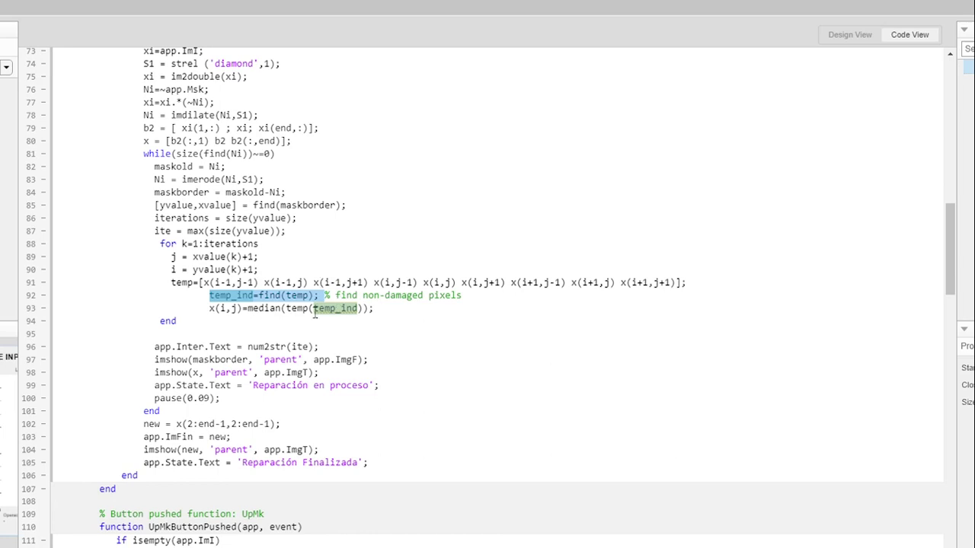
Step: Highlight the median step (line 93), display call (line 97) and crop (line 102) in RunButtonPushed
left_click_drag(209, 308, 286, 308)
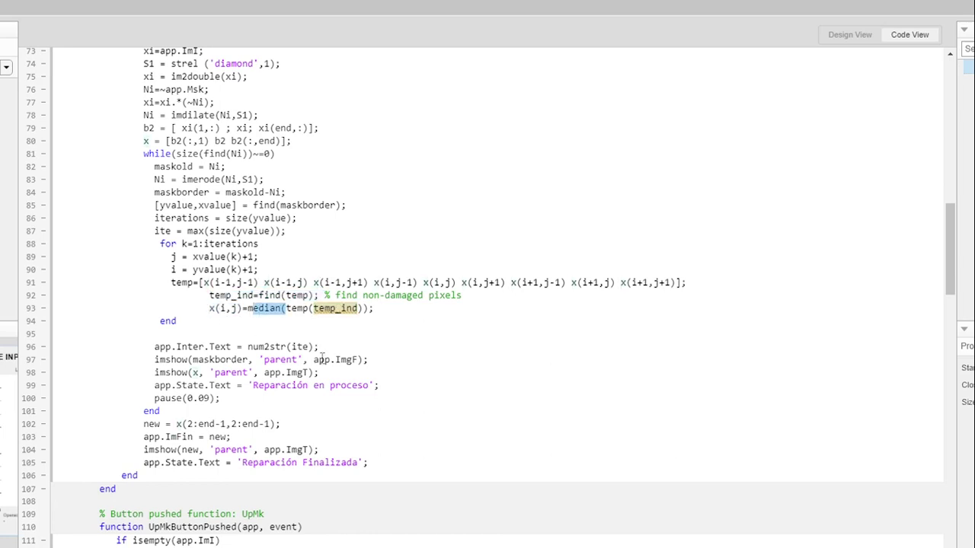
left_click_drag(154, 360, 248, 359)
left_click(307, 360)
left_click_drag(144, 424, 276, 424)
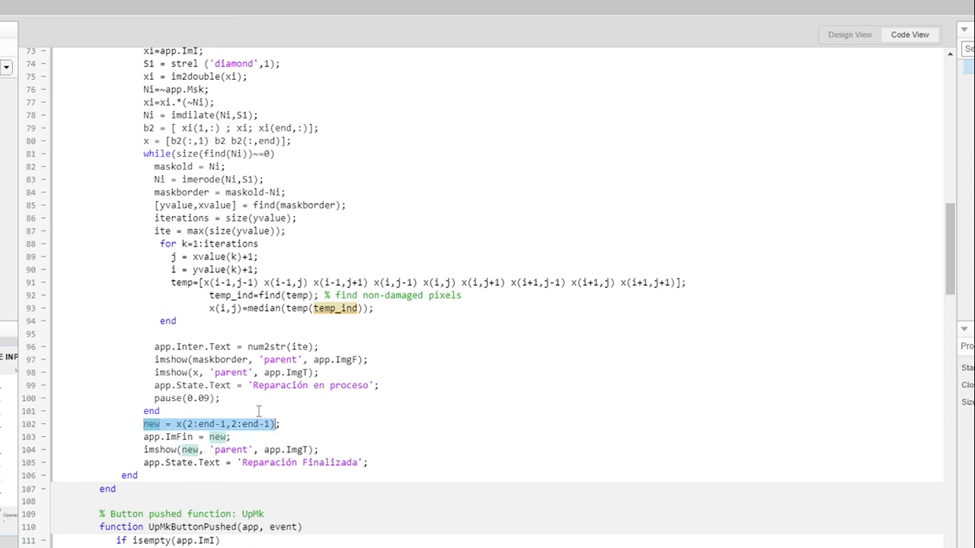
scroll(277, 466, "up", 4)
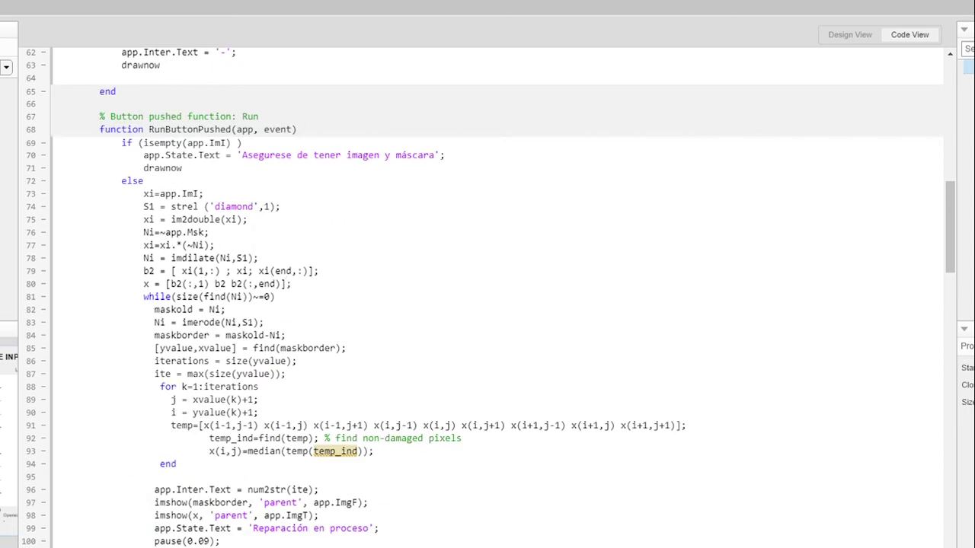